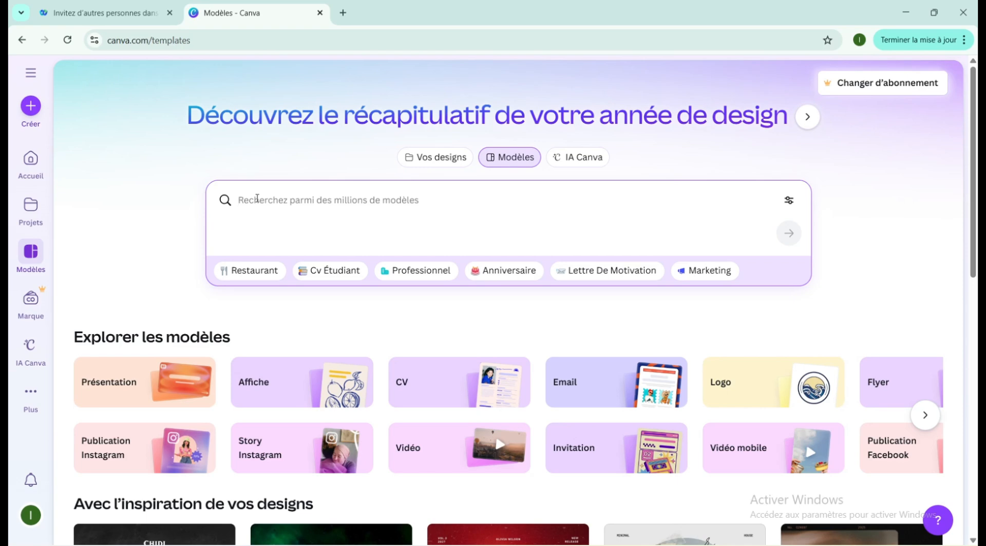
Search the template library for "grille tarifaire"
{"action": "type", "text": "grill"}
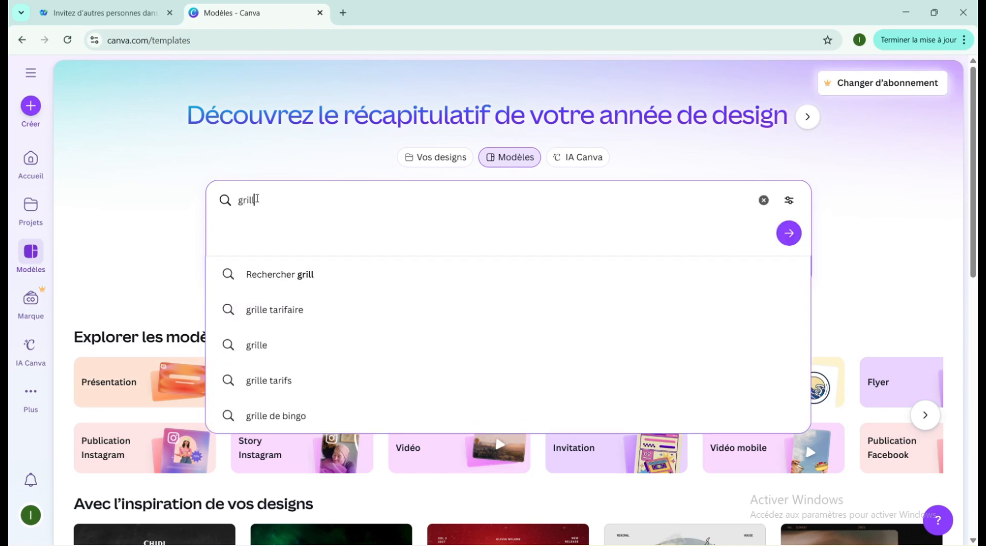
{"action": "type", "text": "e"}
{"action": "left_click", "coordinate": [266, 312]}
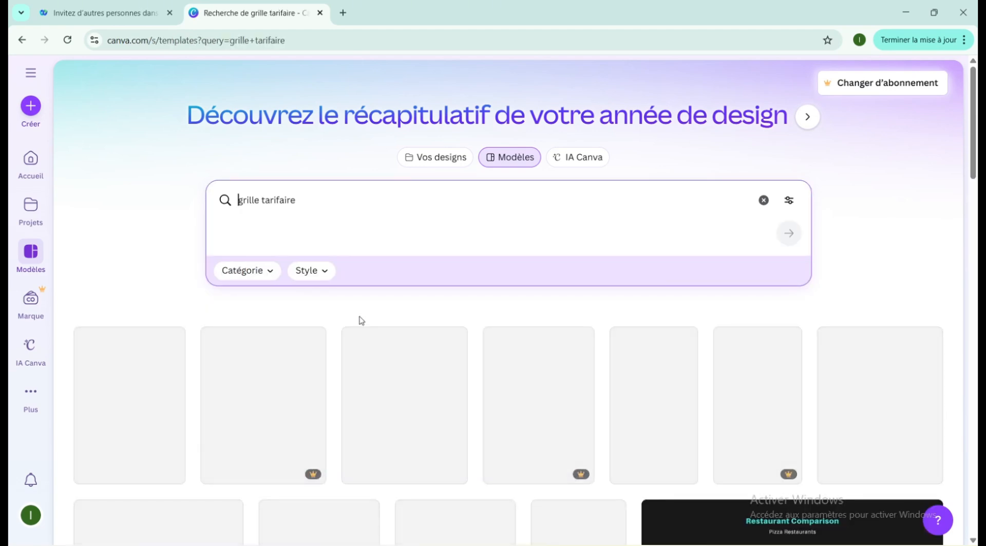
Look through the price list template results for a grid-based layout to use
{"action": "scroll", "coordinate": [378, 314], "scroll_direction": "down", "scroll_amount": 2}
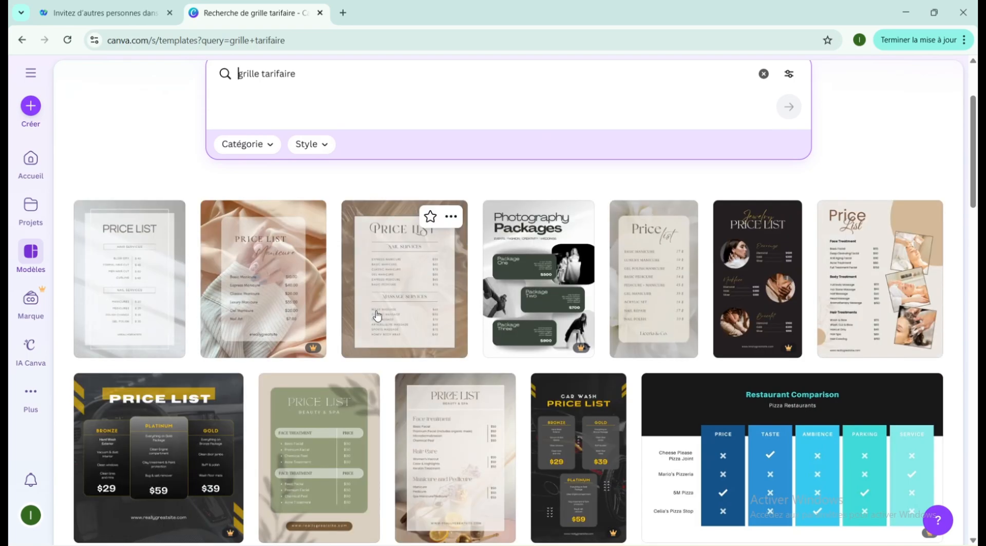
{"action": "scroll", "coordinate": [378, 314], "scroll_direction": "down", "scroll_amount": 3}
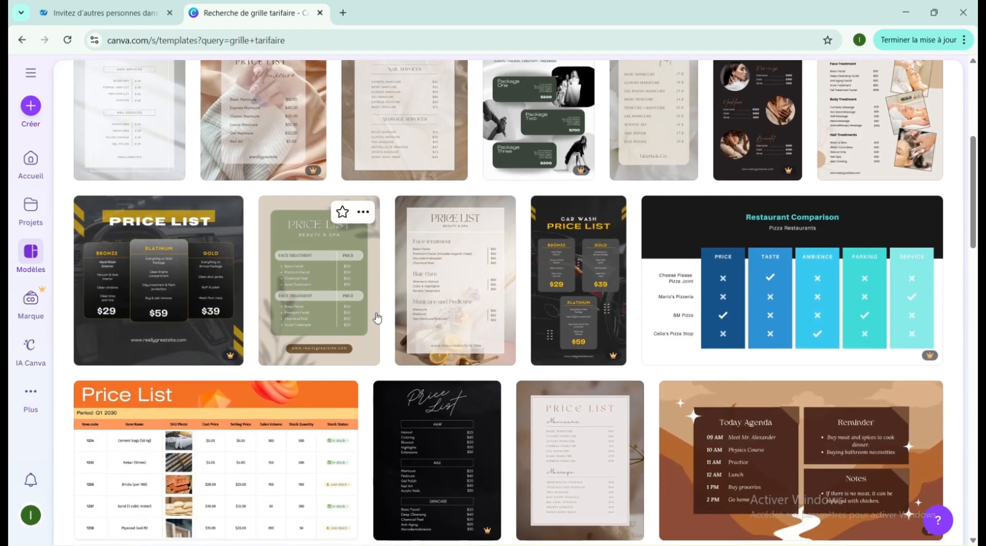
{"action": "scroll", "coordinate": [377, 317], "scroll_direction": "down", "scroll_amount": 4}
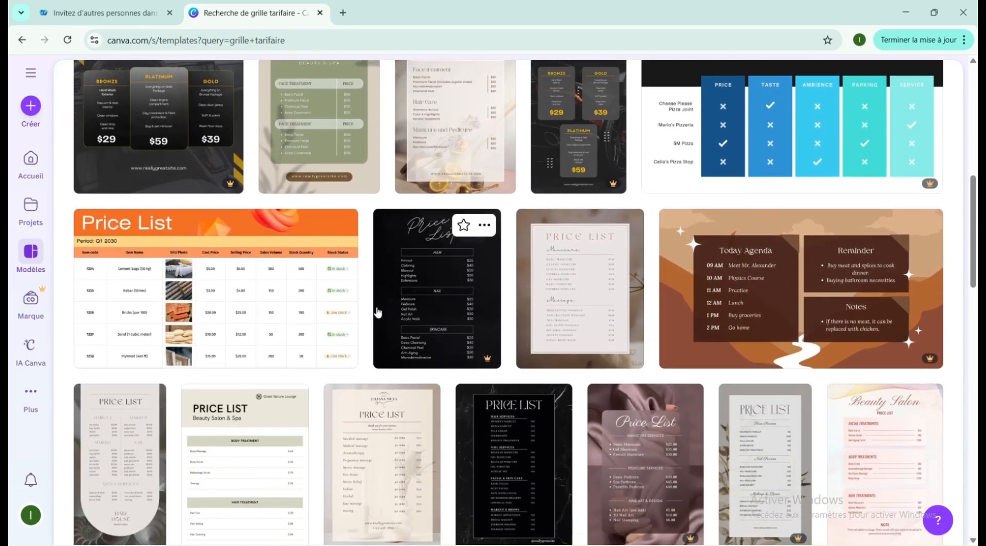
{"action": "scroll", "coordinate": [379, 311], "scroll_direction": "down", "scroll_amount": 2}
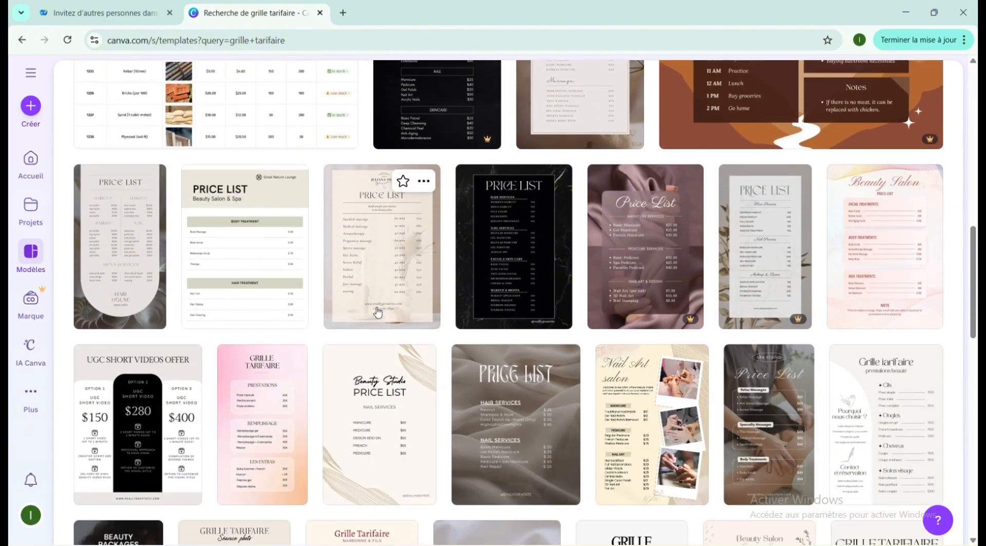
{"action": "scroll", "coordinate": [378, 311], "scroll_direction": "down", "scroll_amount": 3}
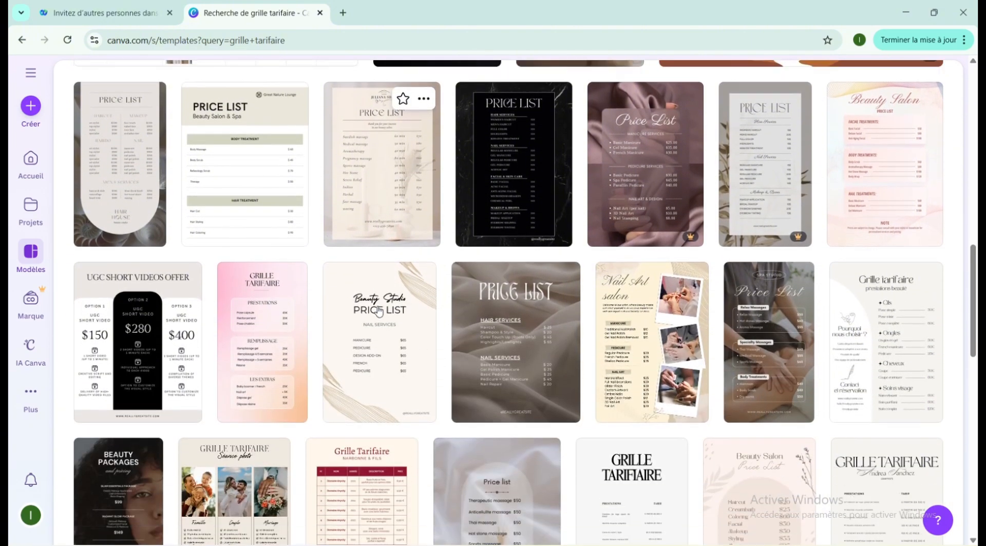
{"action": "scroll", "coordinate": [377, 311], "scroll_direction": "down", "scroll_amount": 3}
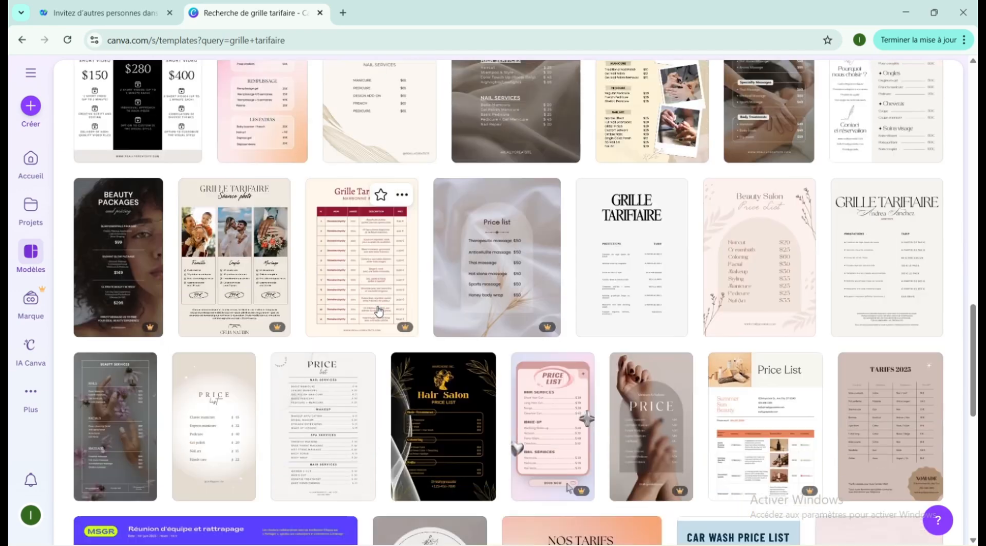
{"action": "scroll", "coordinate": [378, 311], "scroll_direction": "down", "scroll_amount": 4}
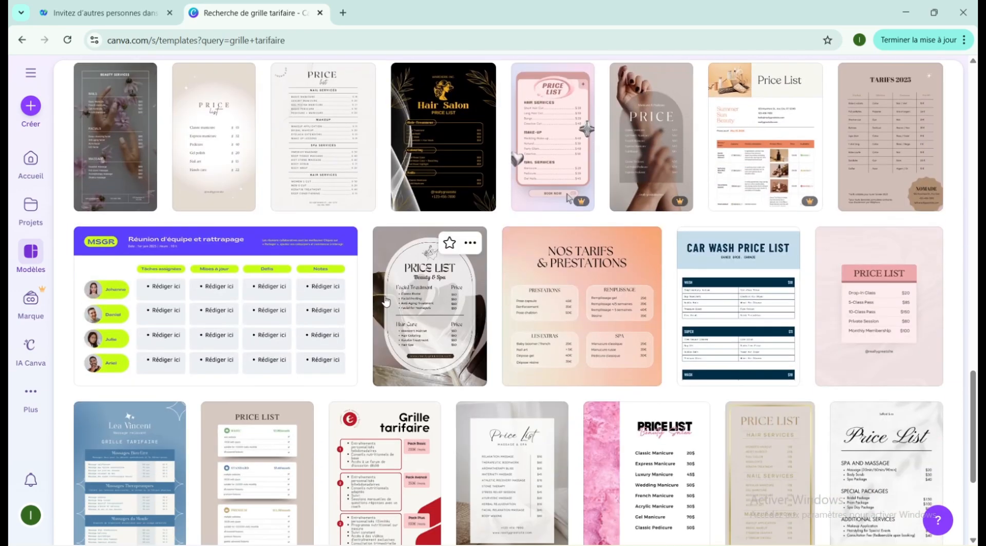
{"action": "scroll", "coordinate": [414, 182], "scroll_direction": "down", "scroll_amount": 4}
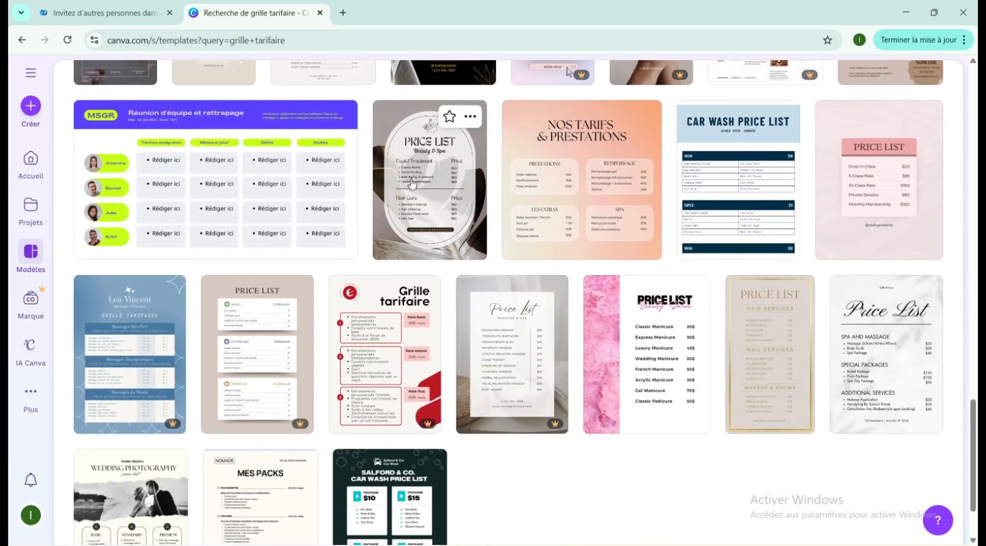
{"action": "scroll", "coordinate": [468, 220], "scroll_direction": "down", "scroll_amount": 2}
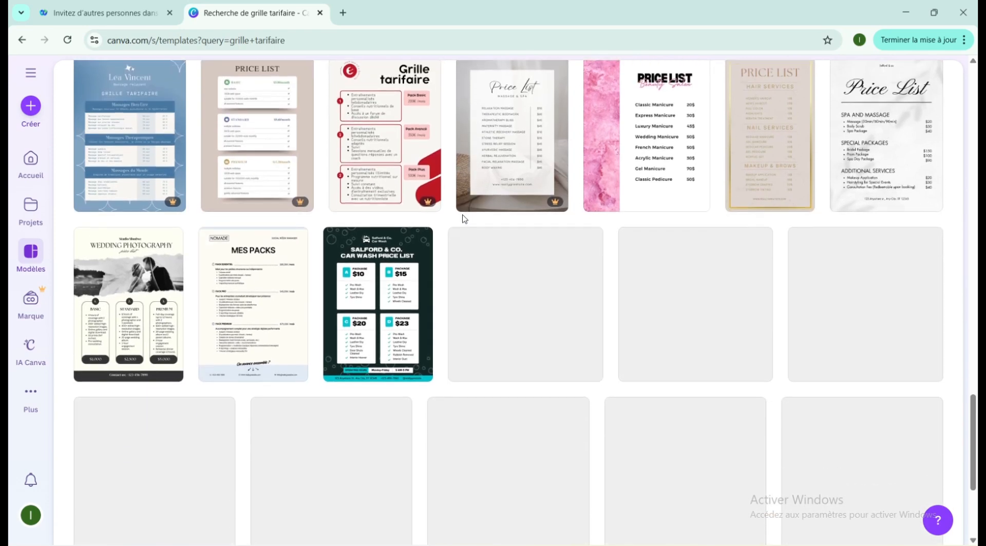
{"action": "scroll", "coordinate": [352, 218], "scroll_direction": "down", "scroll_amount": 2}
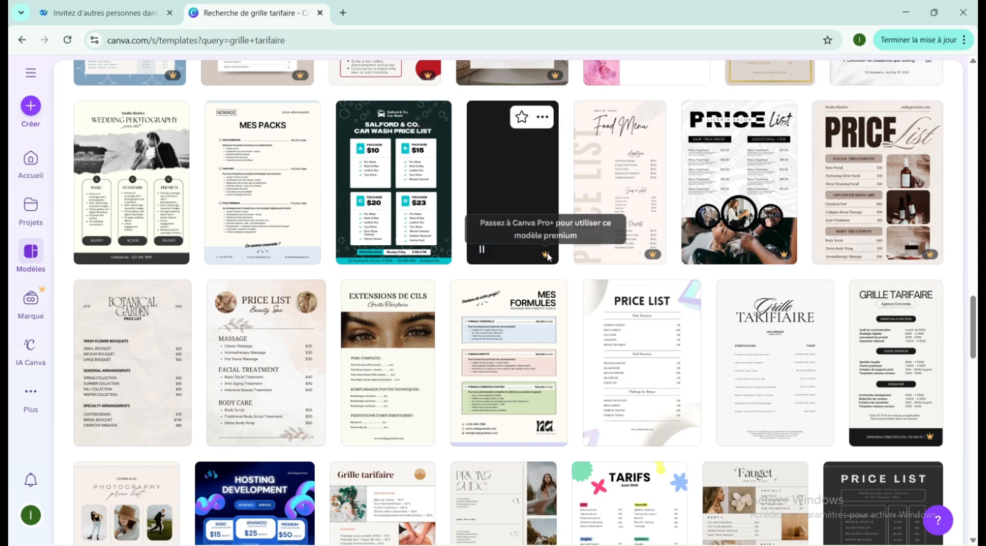
{"action": "scroll", "coordinate": [437, 246], "scroll_direction": "down", "scroll_amount": 4}
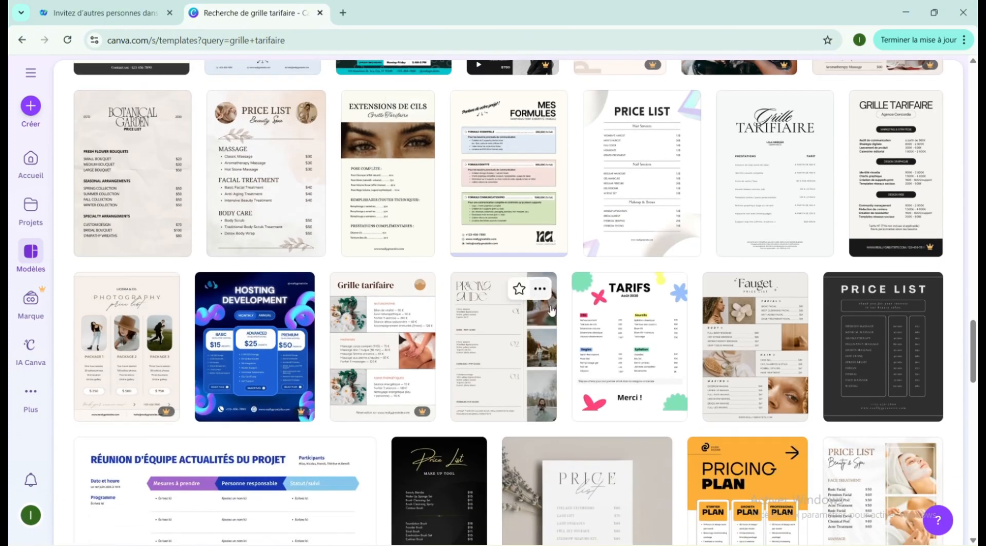
{"action": "scroll", "coordinate": [613, 321], "scroll_direction": "down", "scroll_amount": 5}
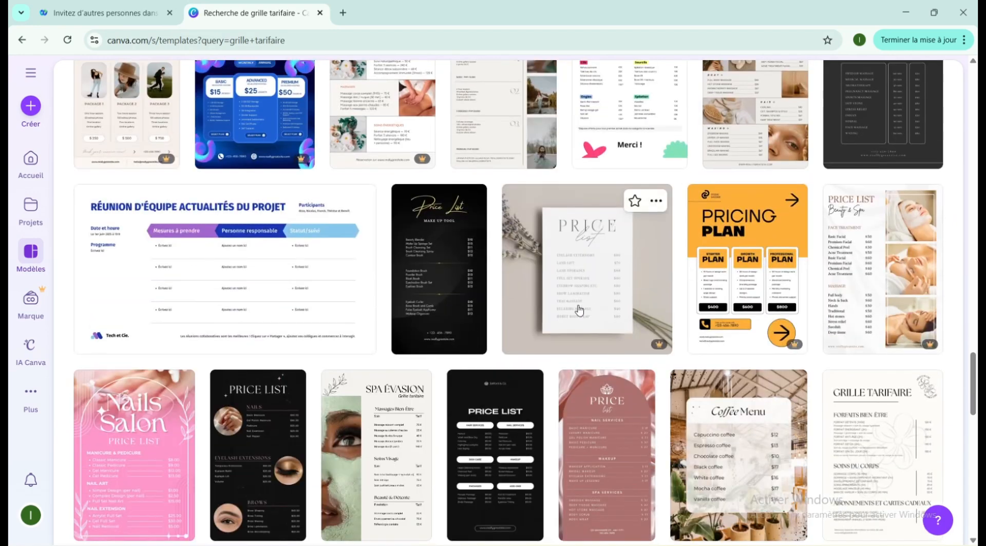
{"action": "scroll", "coordinate": [528, 292], "scroll_direction": "down", "scroll_amount": 4}
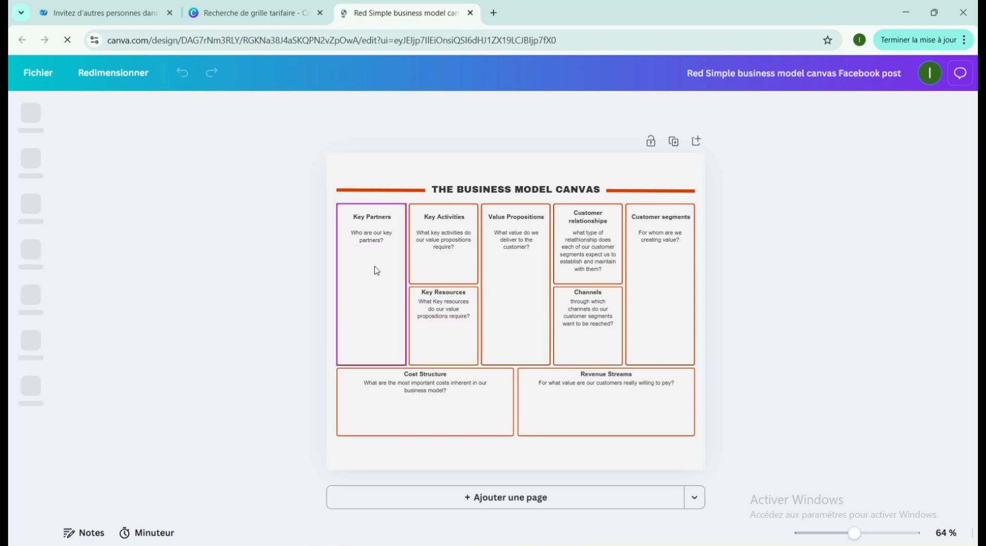
Inspect the blocks of the business model canvas template, including Key Partners, Value Propositions, Channels and Customer segments
{"action": "left_click", "coordinate": [399, 264]}
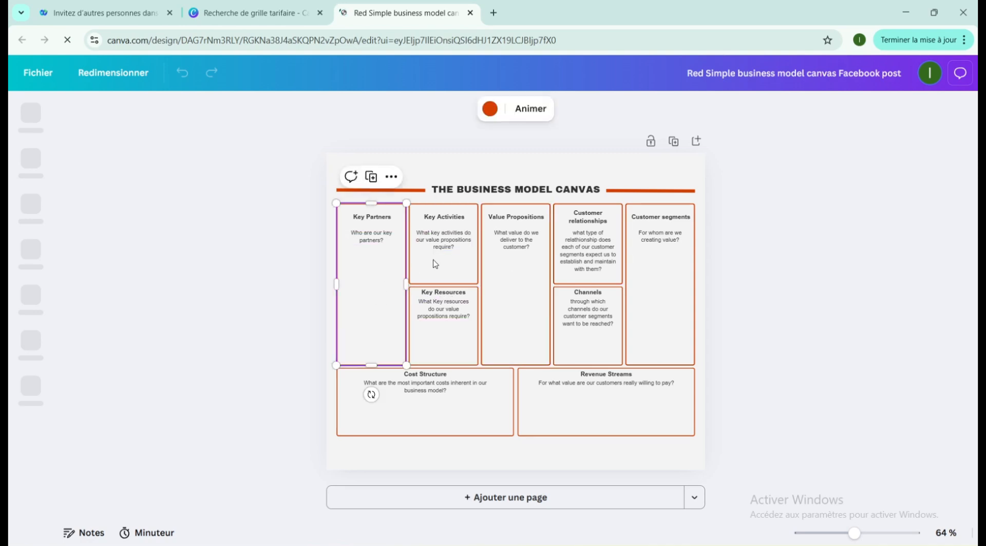
{"action": "left_click", "coordinate": [445, 307]}
{"action": "left_click", "coordinate": [542, 291]}
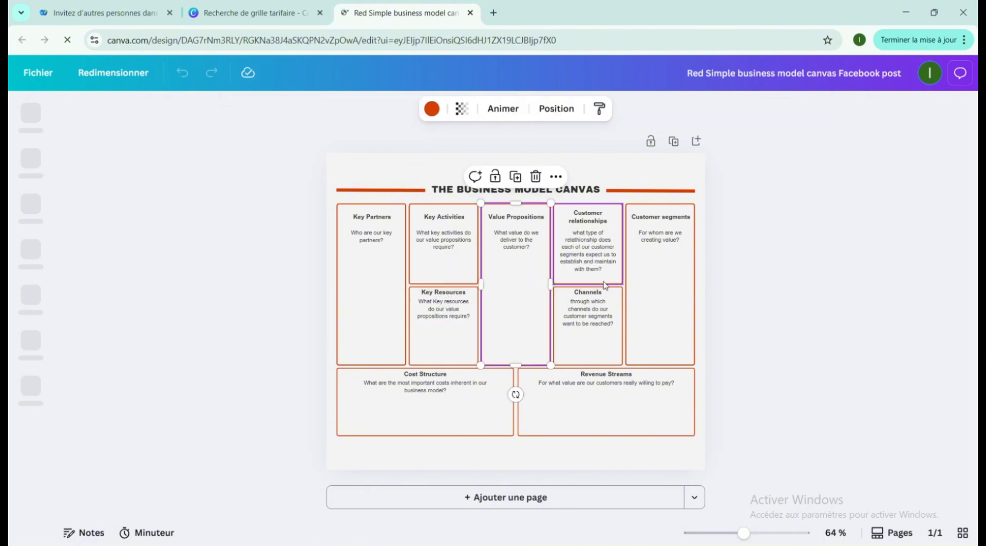
{"action": "left_click", "coordinate": [602, 304]}
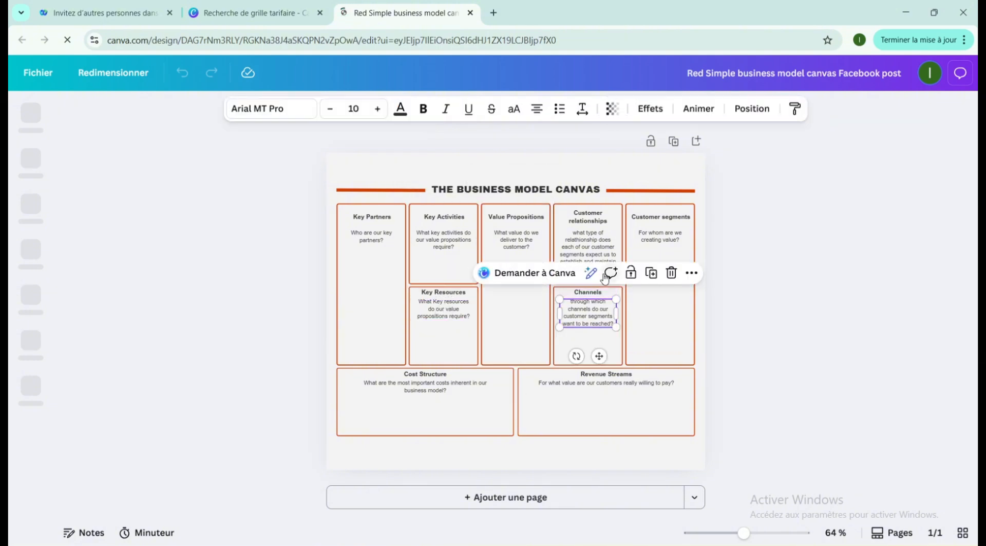
{"action": "left_click", "coordinate": [683, 303]}
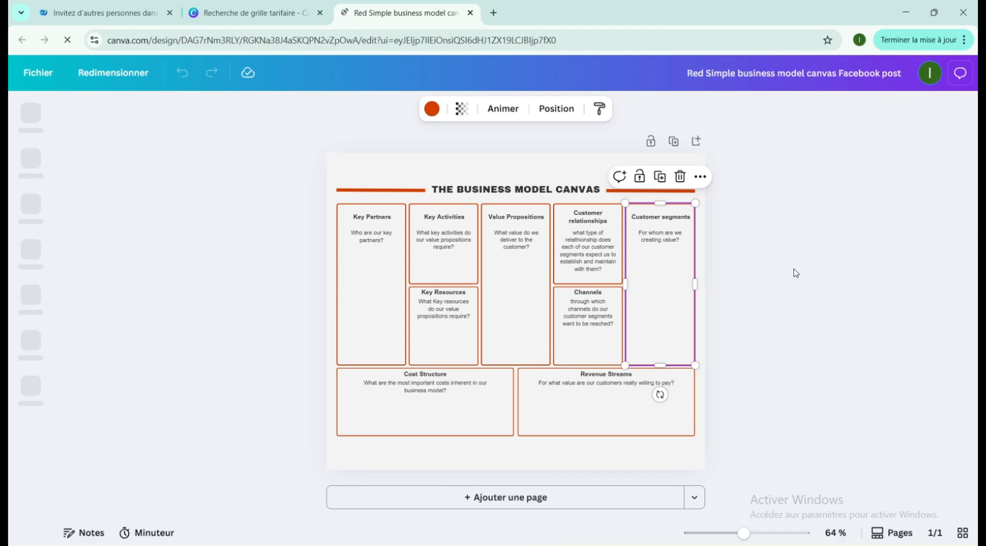
{"action": "left_click", "coordinate": [602, 237]}
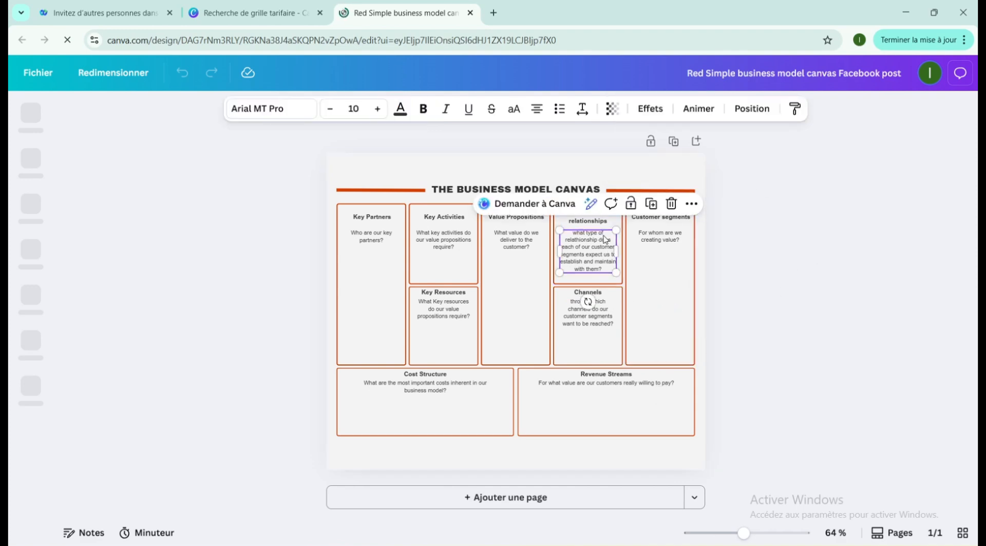
Change the border colour of the Channels box to the default bright red
{"action": "left_click", "coordinate": [602, 347]}
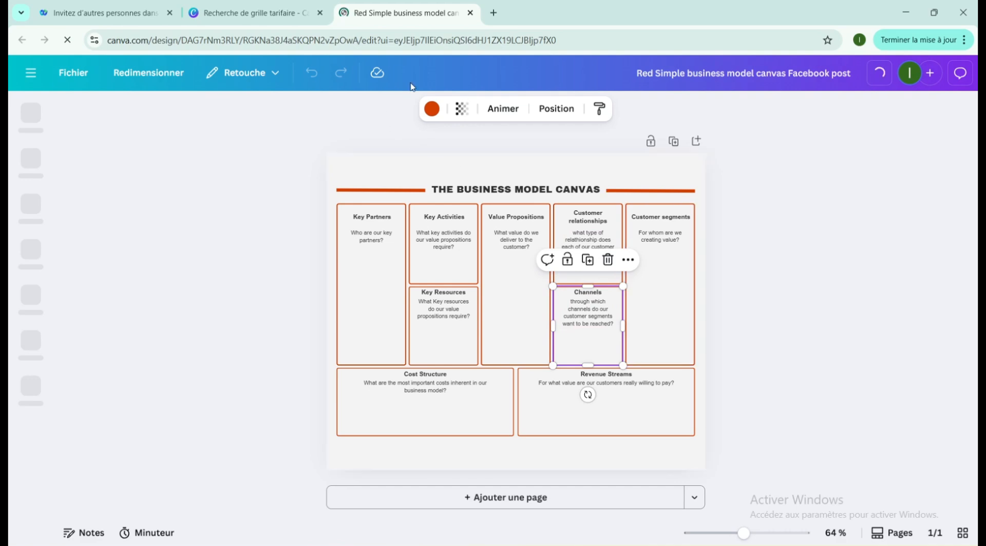
{"action": "left_click", "coordinate": [431, 111]}
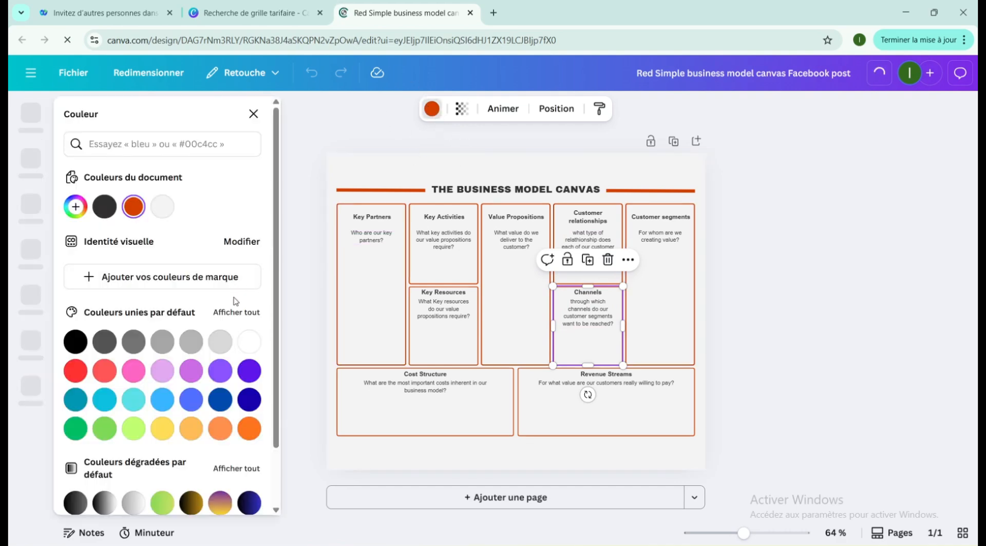
{"action": "left_click", "coordinate": [85, 370]}
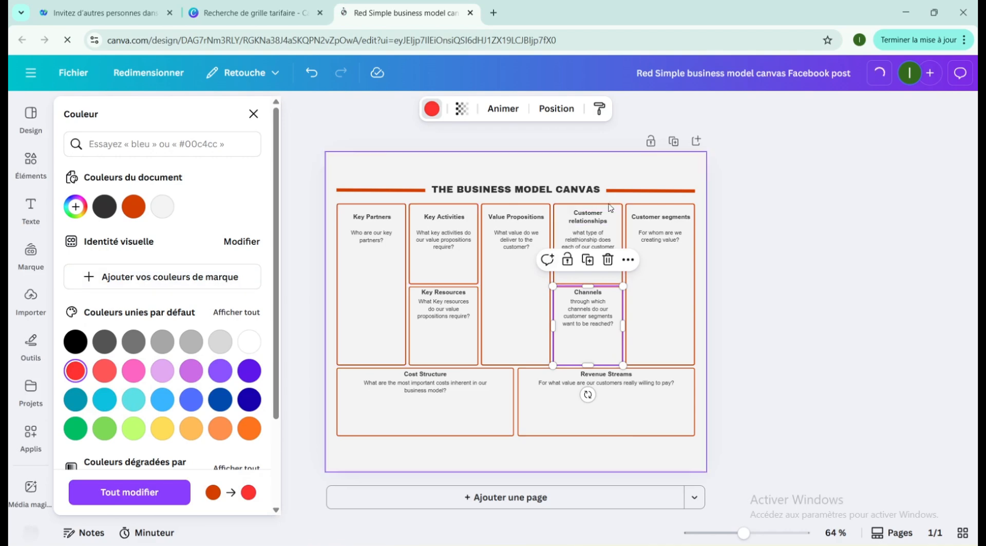
{"action": "left_click", "coordinate": [433, 110]}
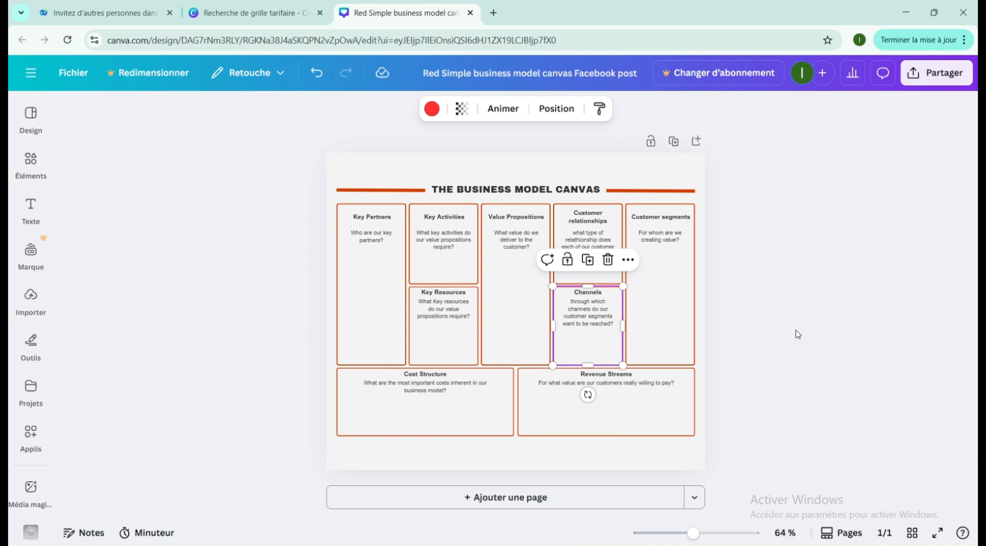
Add a blank second page and turn on the display of rulers, guides and margins
{"action": "left_click", "coordinate": [468, 498]}
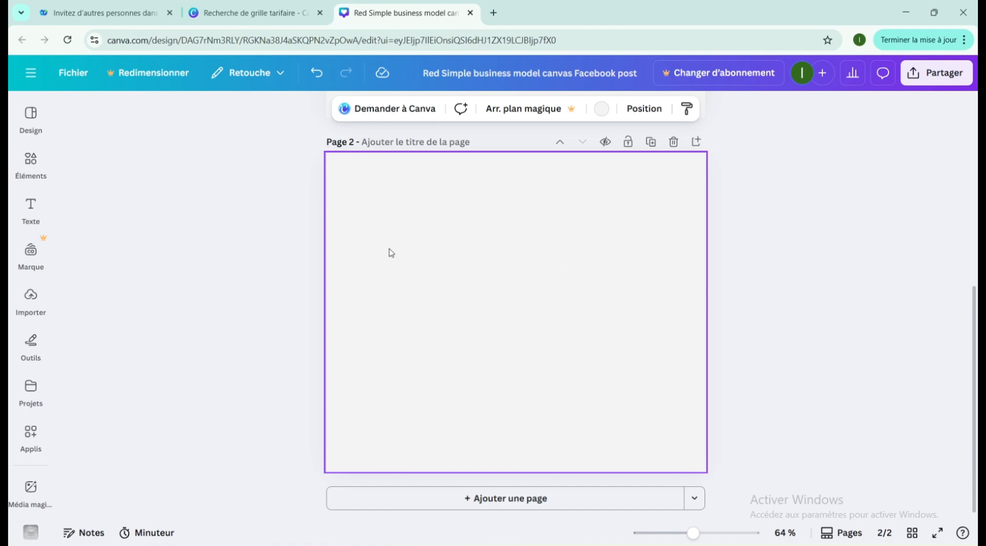
{"action": "left_click", "coordinate": [66, 73]}
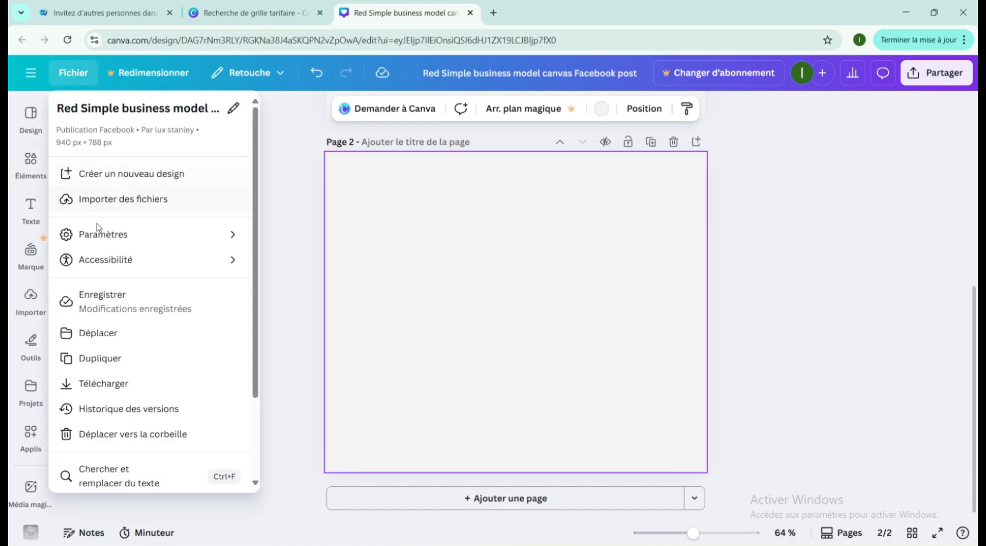
{"action": "mouse_move", "coordinate": [177, 242]}
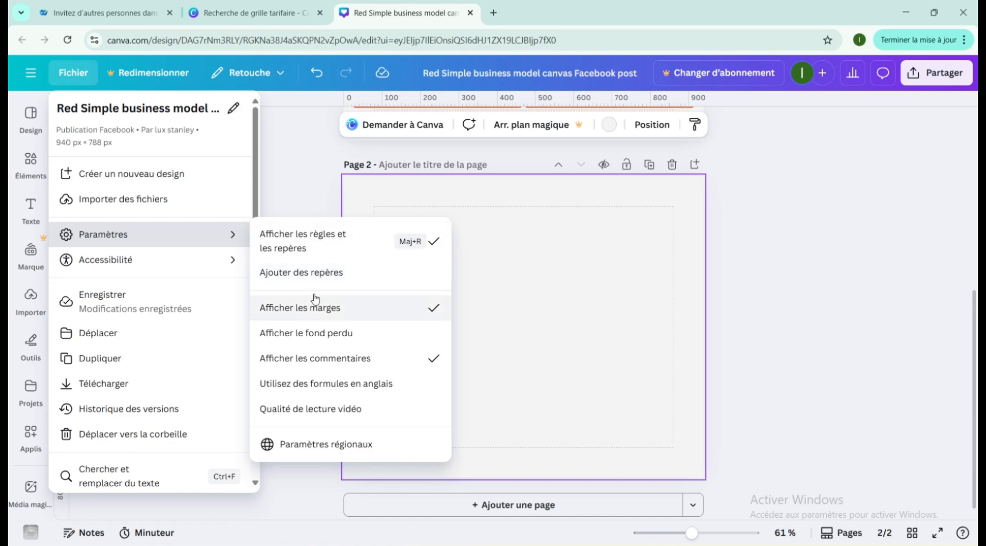
{"action": "left_click", "coordinate": [499, 110]}
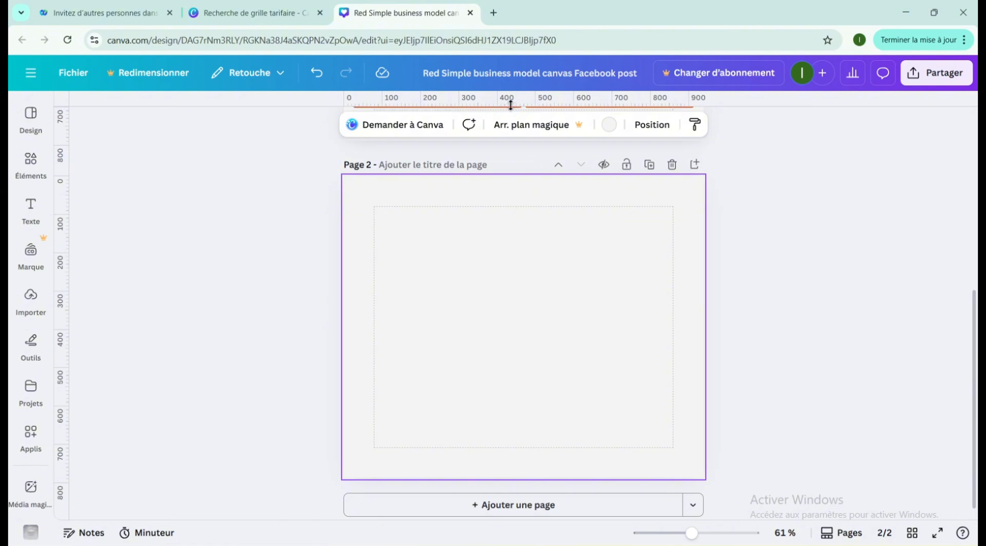
Place two horizontal guides across page 2, about 300 px and 530 px below its upper edge
{"action": "left_click_drag", "start_coordinate": [510, 106], "coordinate": [530, 296]}
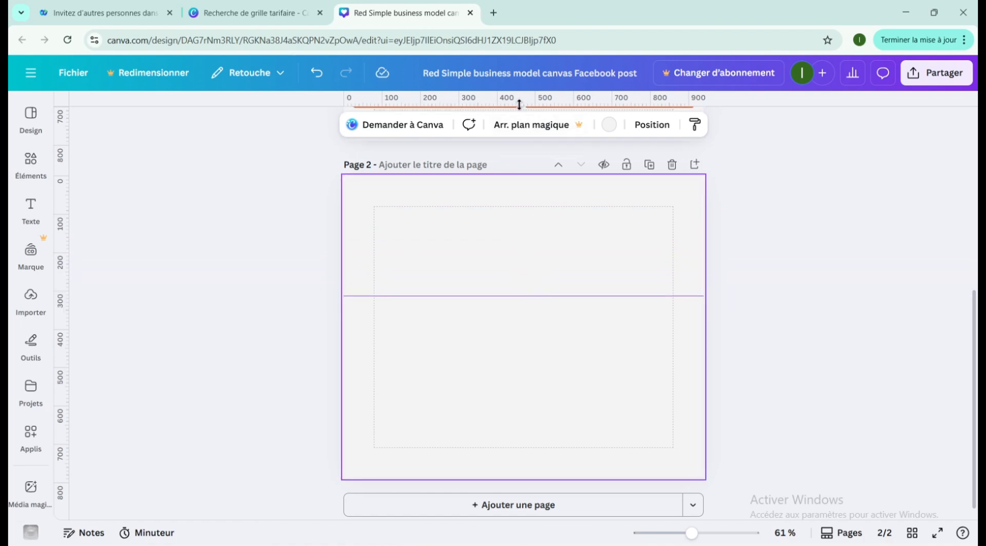
{"action": "left_click_drag", "start_coordinate": [519, 104], "coordinate": [524, 380]}
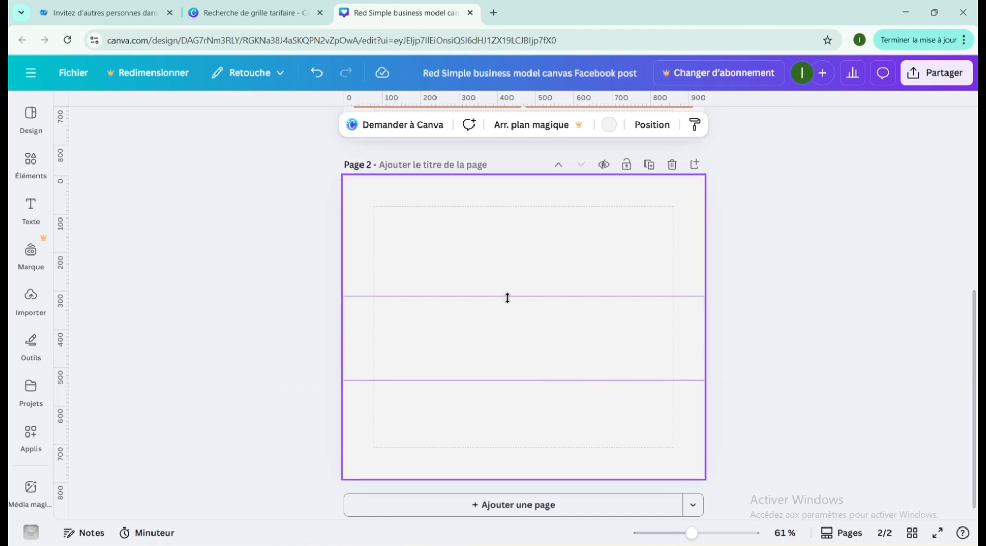
{"action": "left_click_drag", "start_coordinate": [508, 298], "coordinate": [506, 289]}
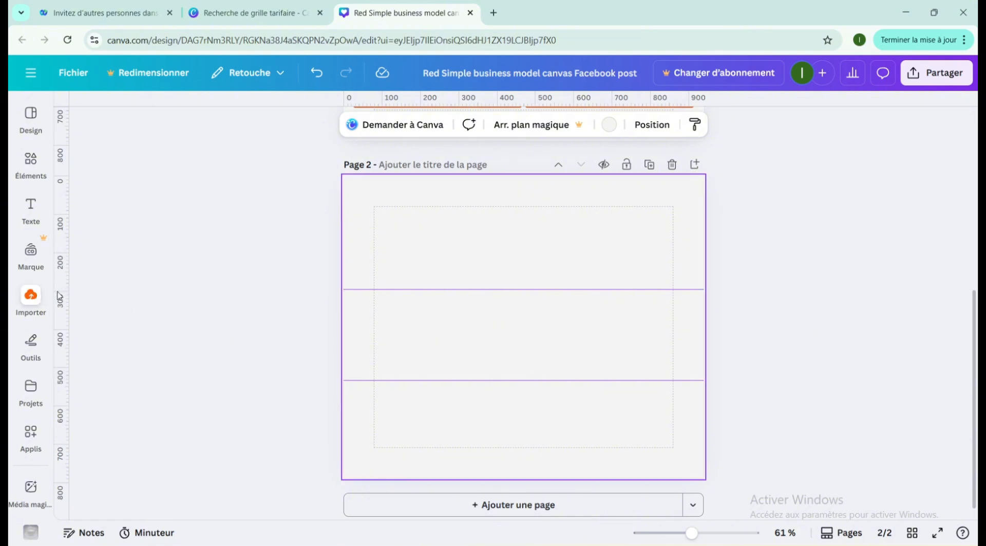
Place two vertical guides on page 2, at 669 px and about 350 px, to complete a three-by-three grid
{"action": "left_click_drag", "start_coordinate": [65, 298], "coordinate": [600, 376]}
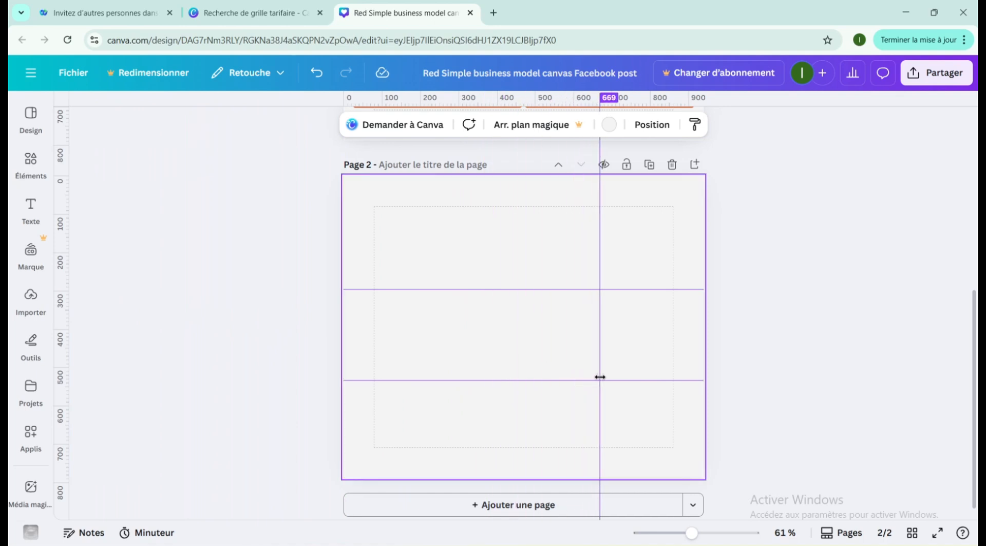
{"action": "left_click_drag", "start_coordinate": [600, 376], "coordinate": [600, 377]}
{"action": "left_click_drag", "start_coordinate": [67, 317], "coordinate": [479, 365]}
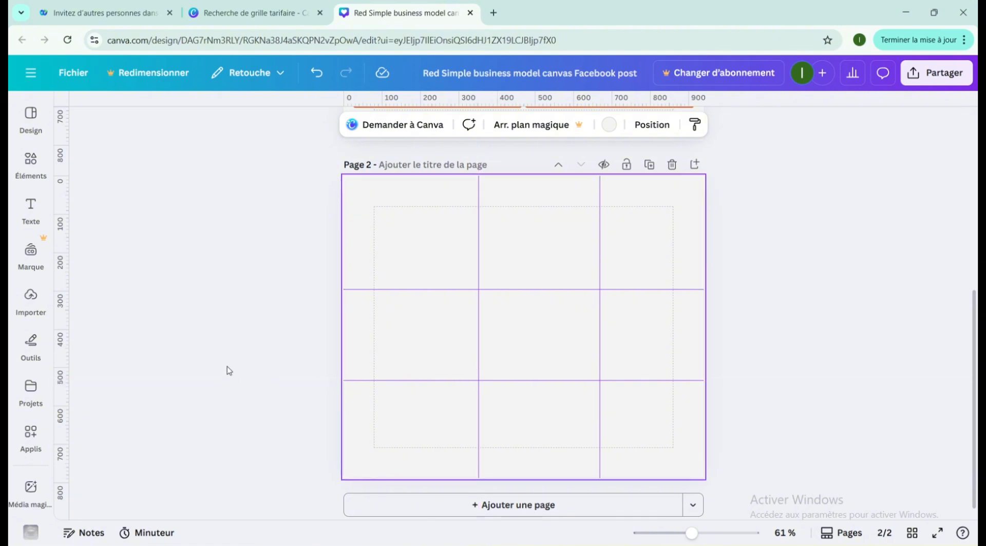
{"action": "left_click", "coordinate": [220, 331]}
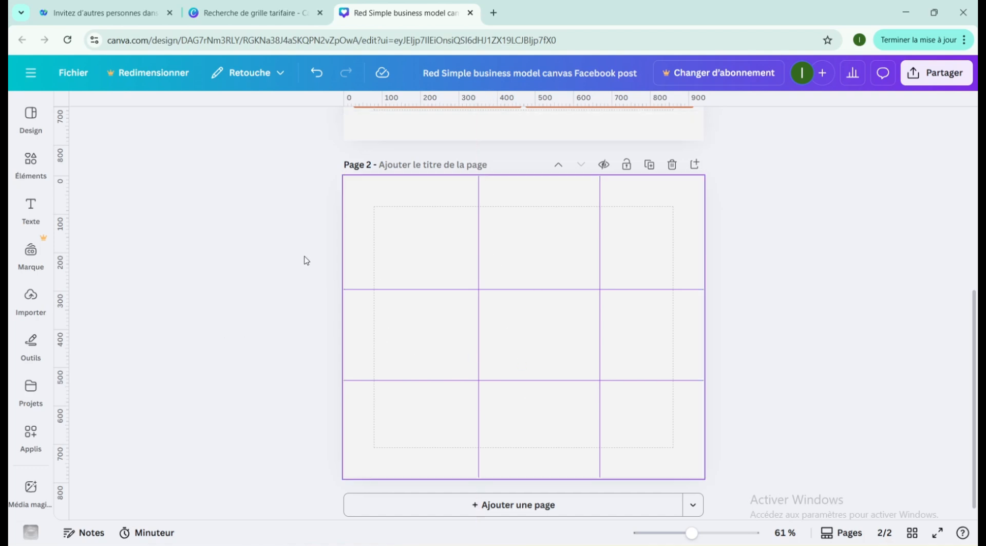
Add the green ringing phone illustration to page 2 and shrink it to fit inside the grid's upper-left cell
{"action": "left_click", "coordinate": [31, 162]}
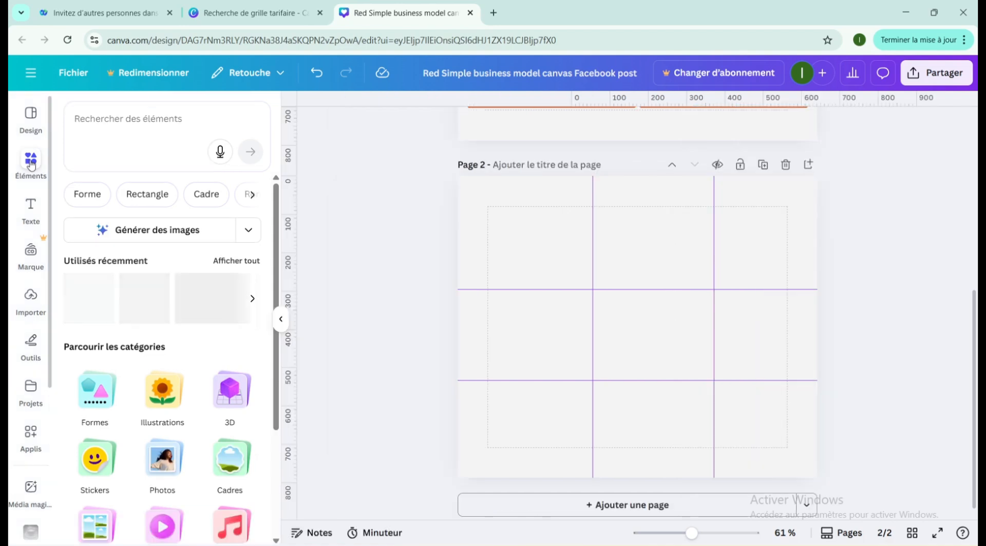
{"action": "left_click", "coordinate": [169, 394]}
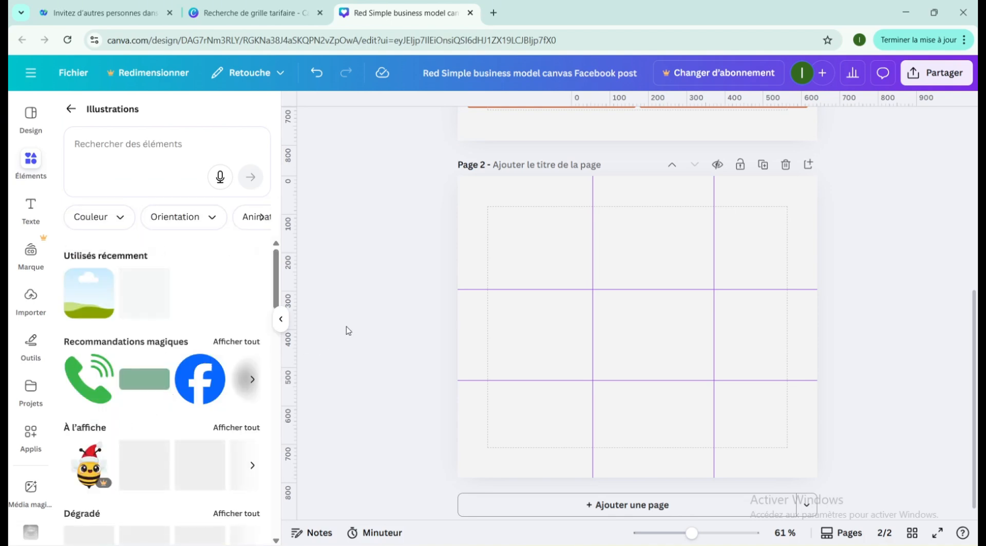
{"action": "scroll", "coordinate": [148, 397], "scroll_direction": "down", "scroll_amount": 2}
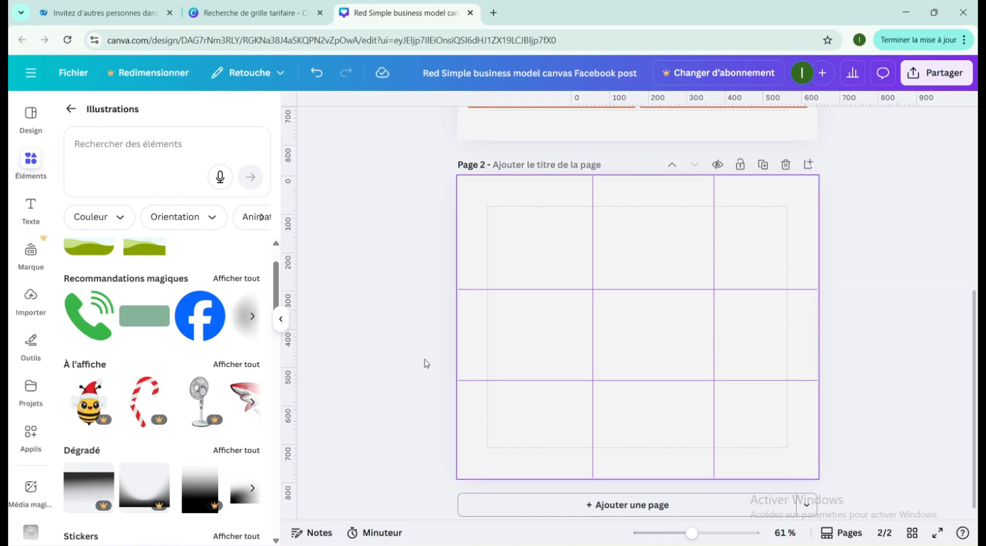
{"action": "left_click_drag", "start_coordinate": [86, 326], "coordinate": [501, 234]}
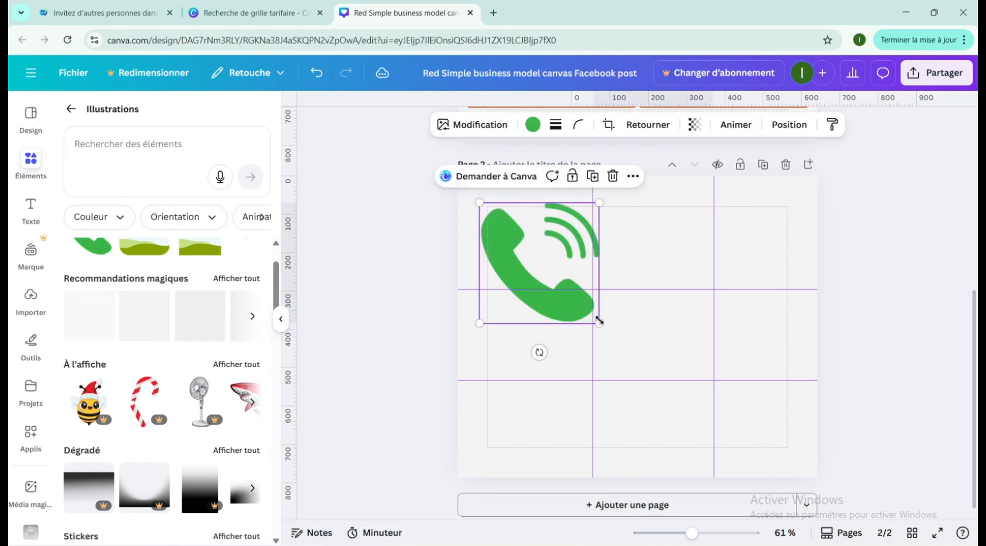
{"action": "left_click_drag", "start_coordinate": [599, 322], "coordinate": [537, 254]}
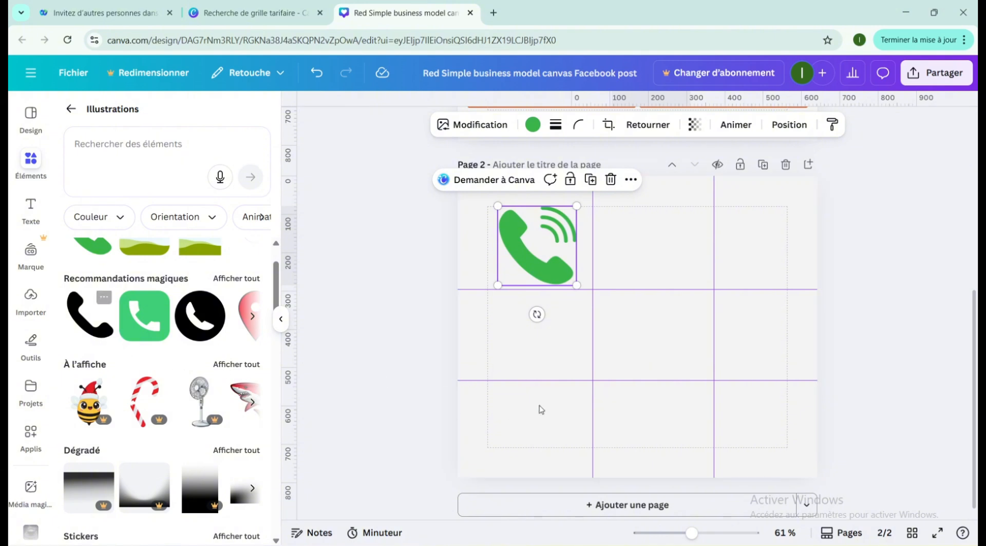
{"action": "left_click", "coordinate": [407, 395]}
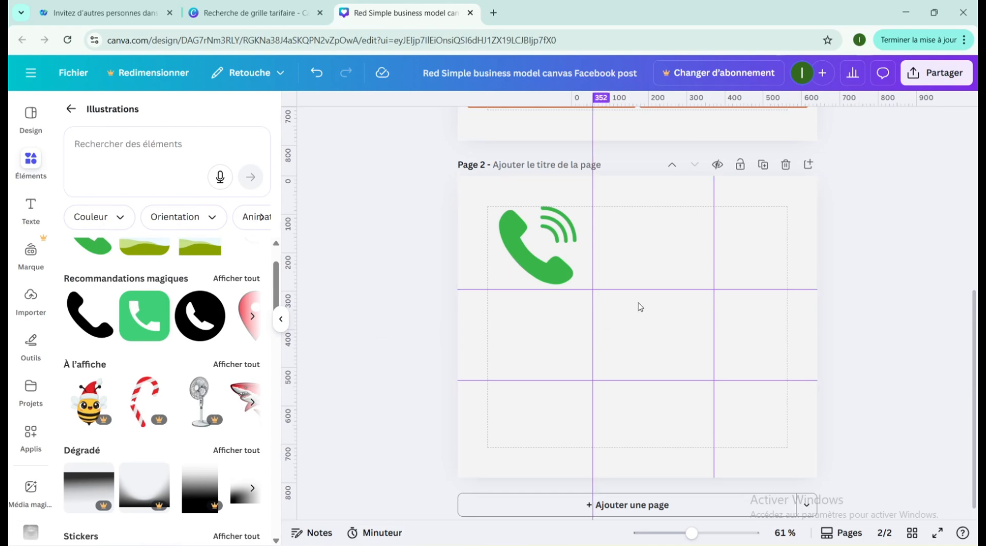
Change the background colour of page 2 to the default light sky blue
{"action": "left_click", "coordinate": [651, 193]}
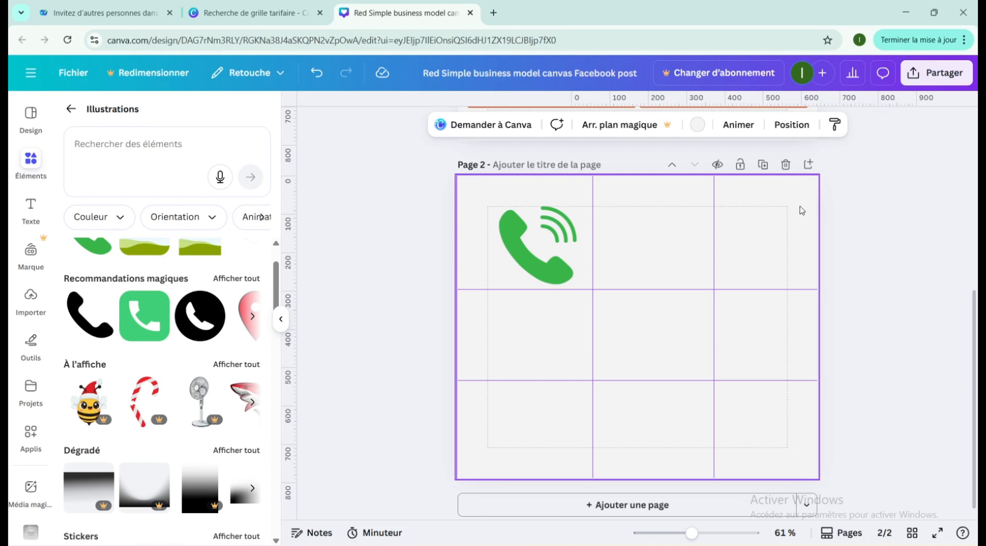
{"action": "left_click", "coordinate": [697, 128]}
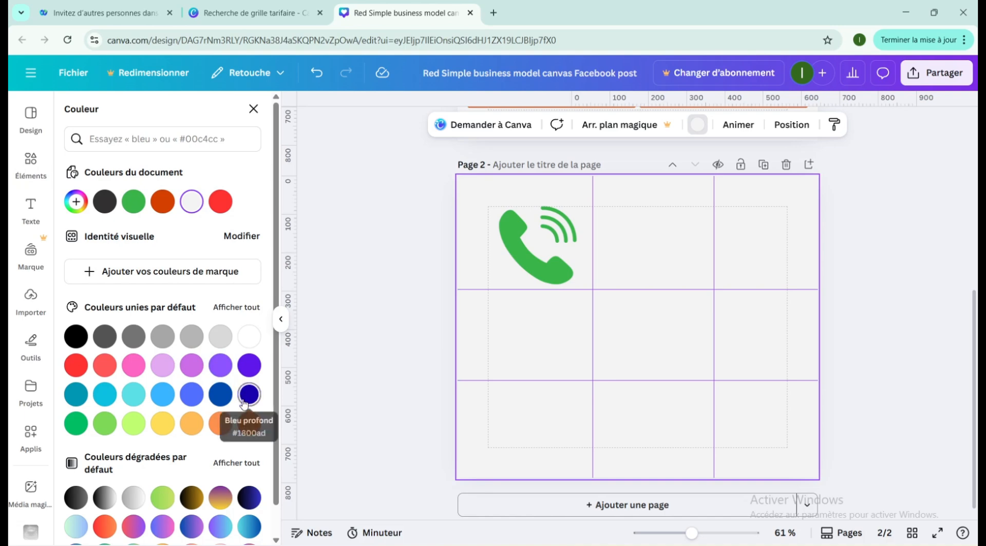
{"action": "left_click", "coordinate": [168, 394]}
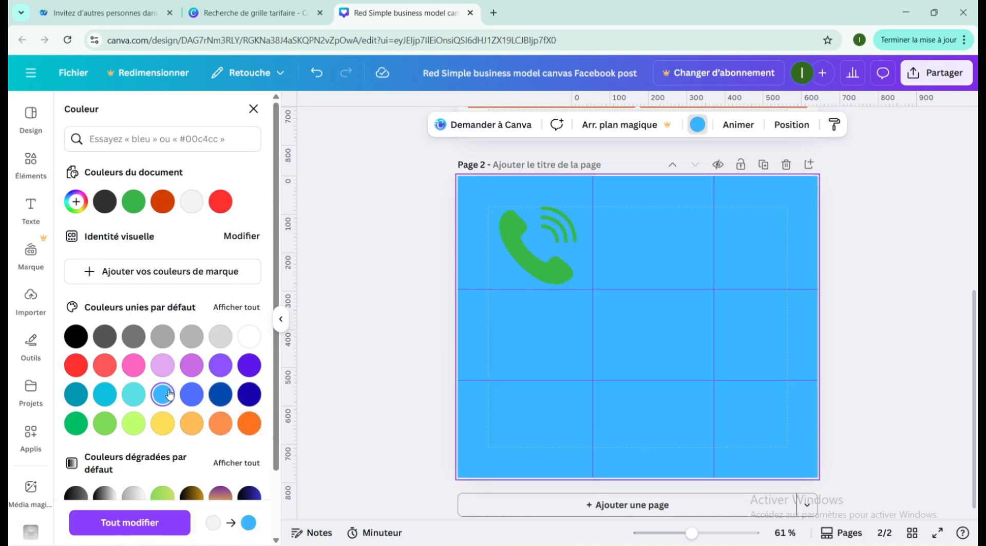